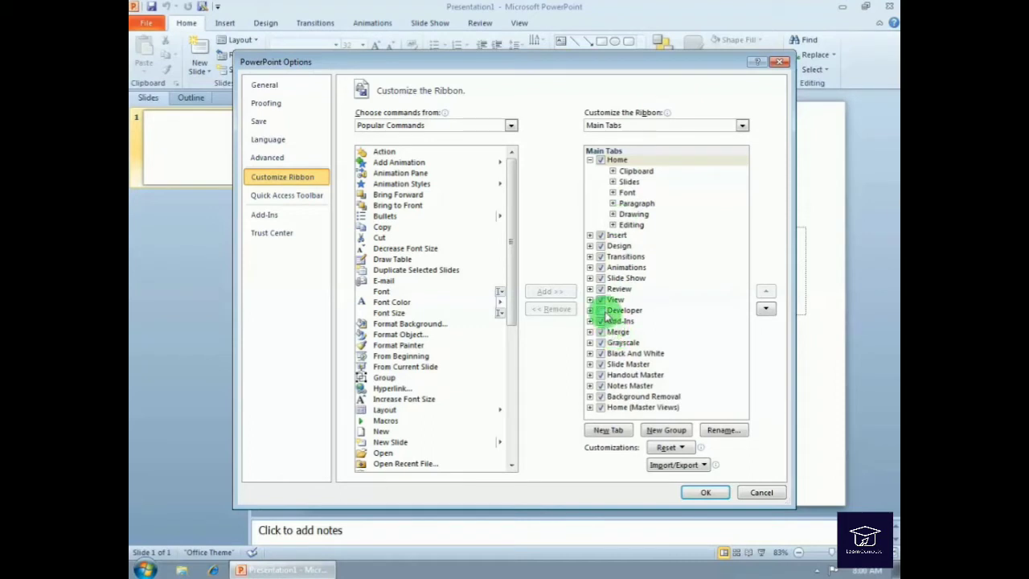
Step: Enable the Developer tab and hide the Home tab in the ribbon, apply the changes and display the Developer tab
left_click(601, 311)
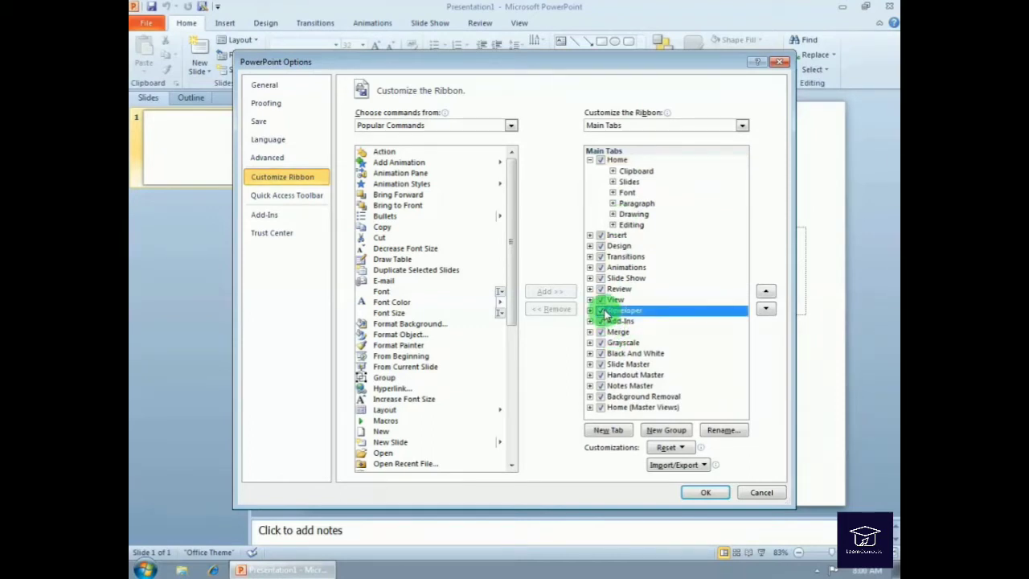
left_click(602, 160)
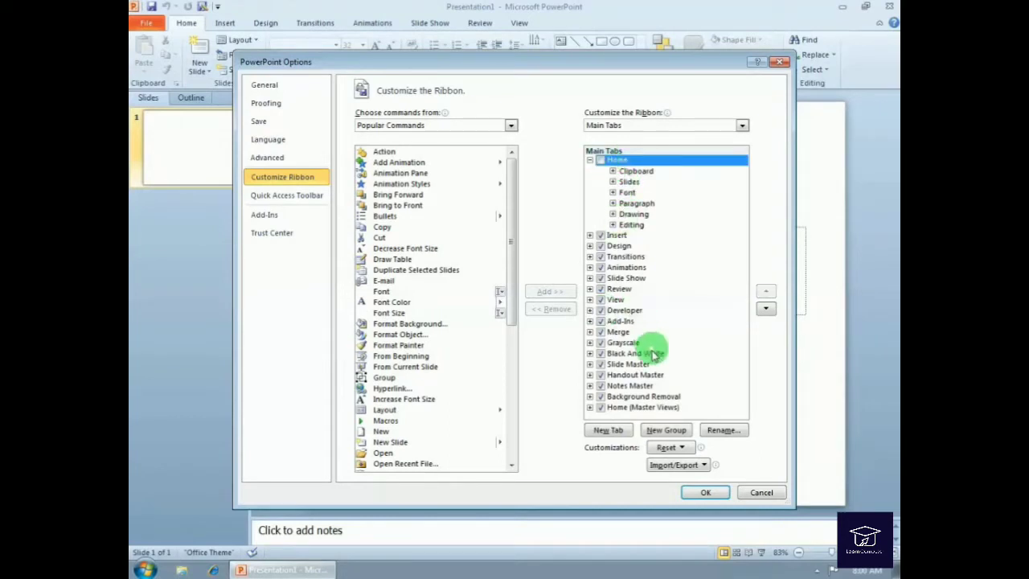
left_click(706, 491)
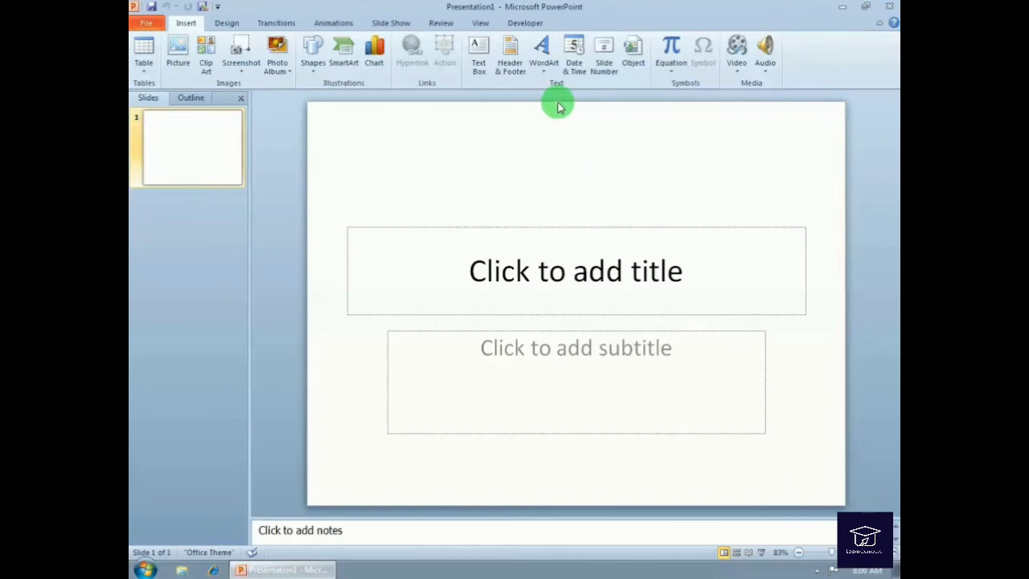
left_click(543, 26)
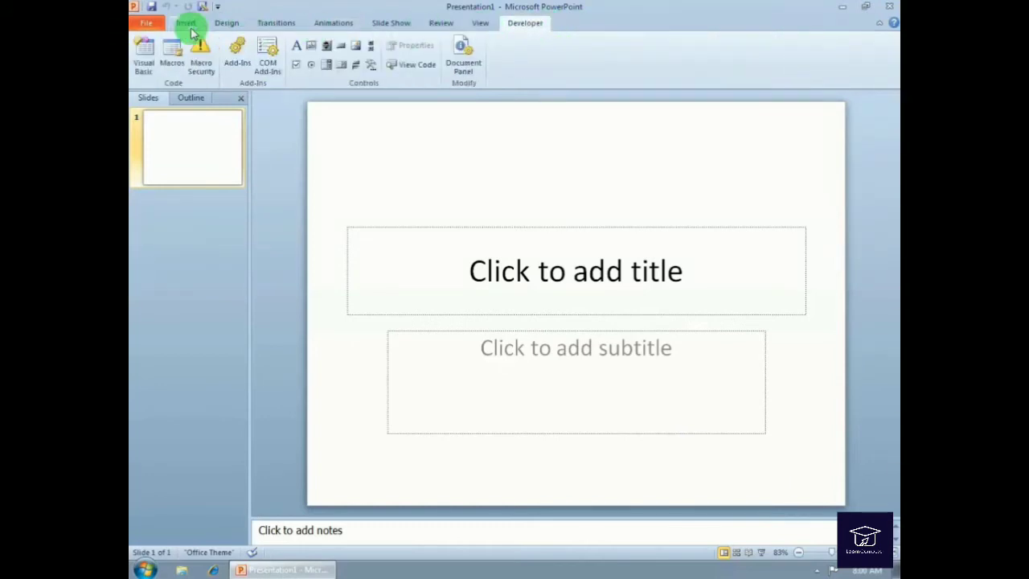
Step: Reopen the ribbon customization options, re-enable the Home tab and leave its list of groups expanded
right_click(524, 30)
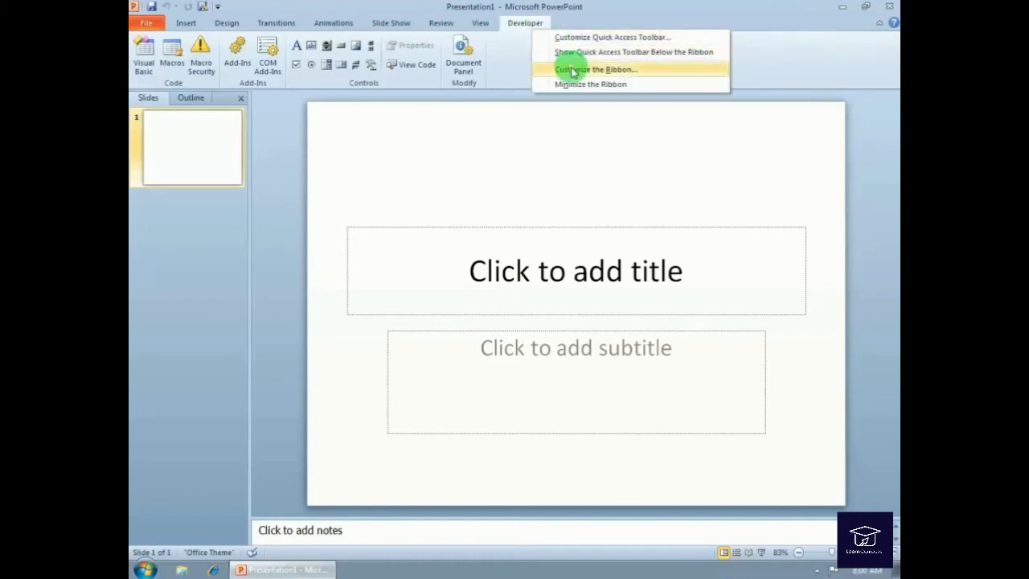
left_click(566, 69)
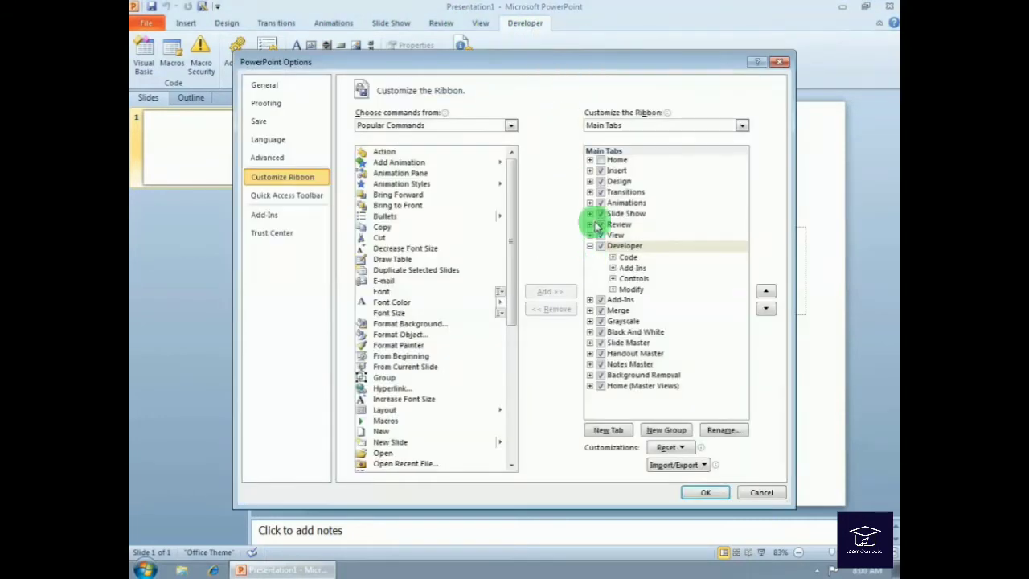
left_click(591, 160)
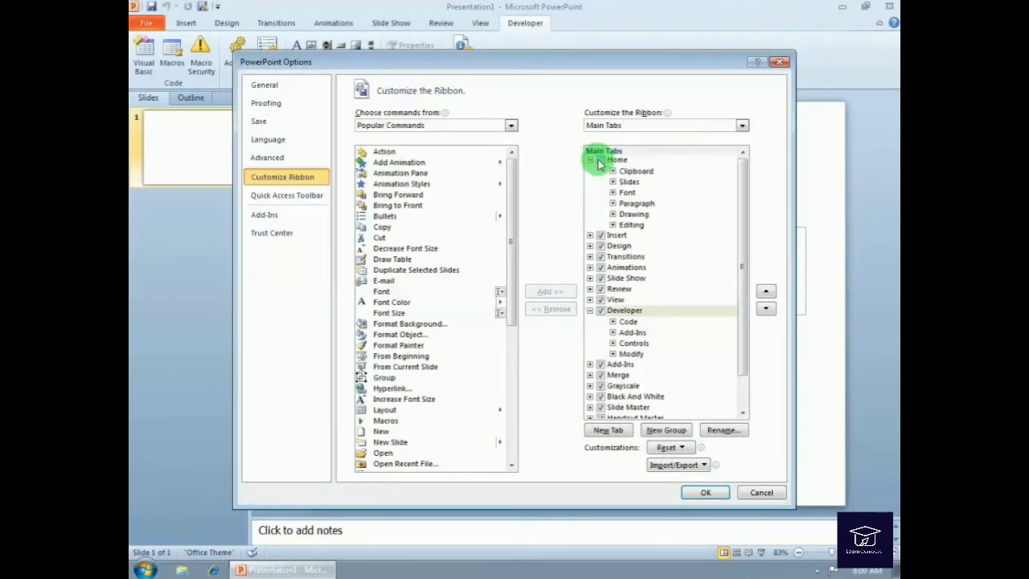
left_click(596, 161)
left_click(592, 161)
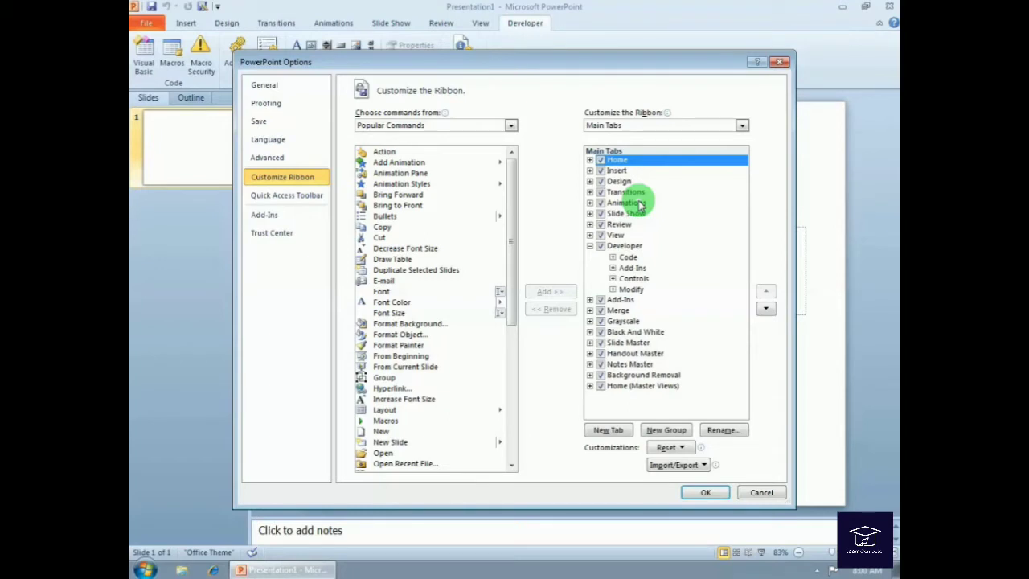
left_click(590, 161)
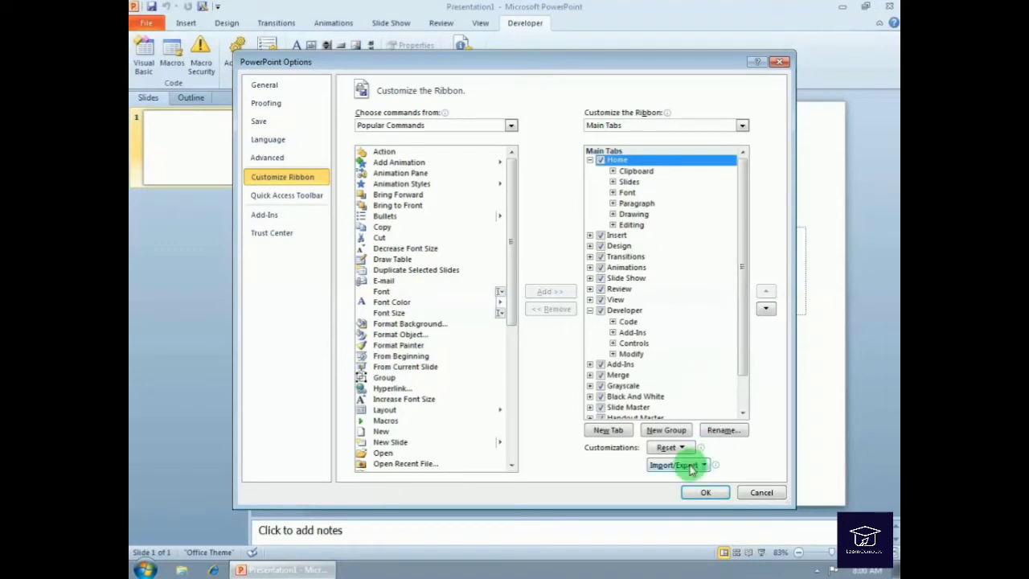
Step: Add a custom group to the Home tab and rename it Test
left_click(666, 430)
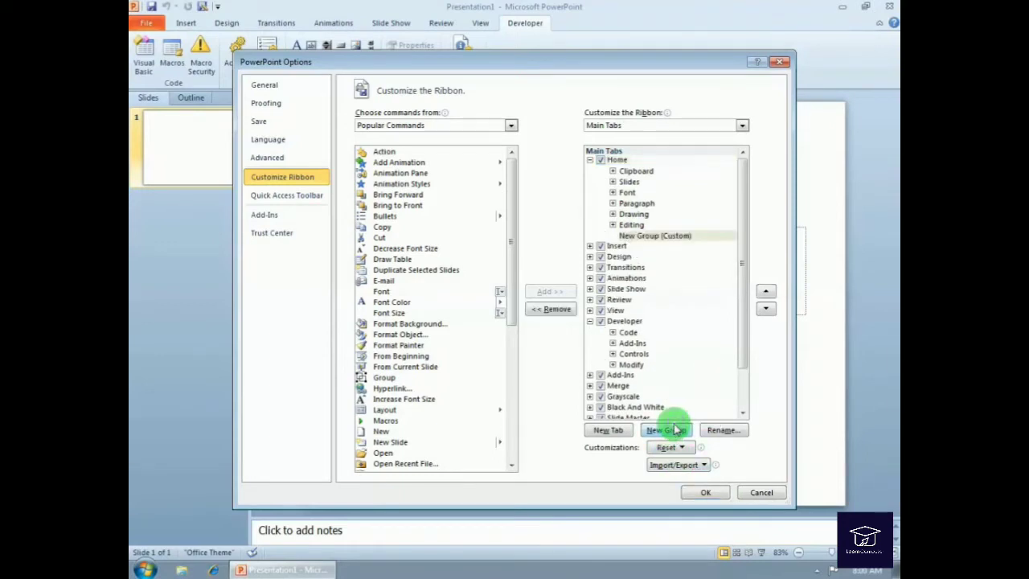
left_click(667, 237)
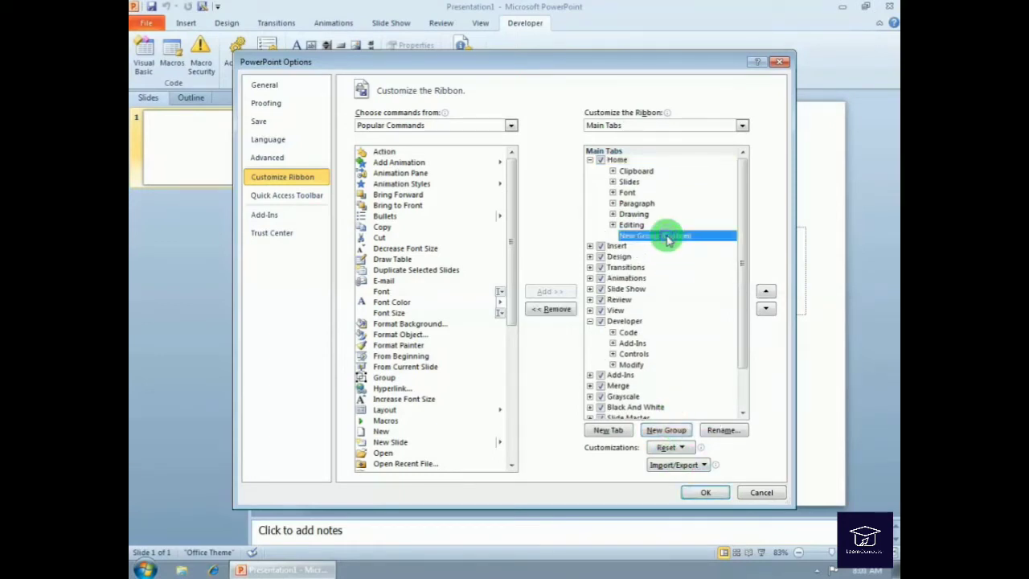
left_click(723, 430)
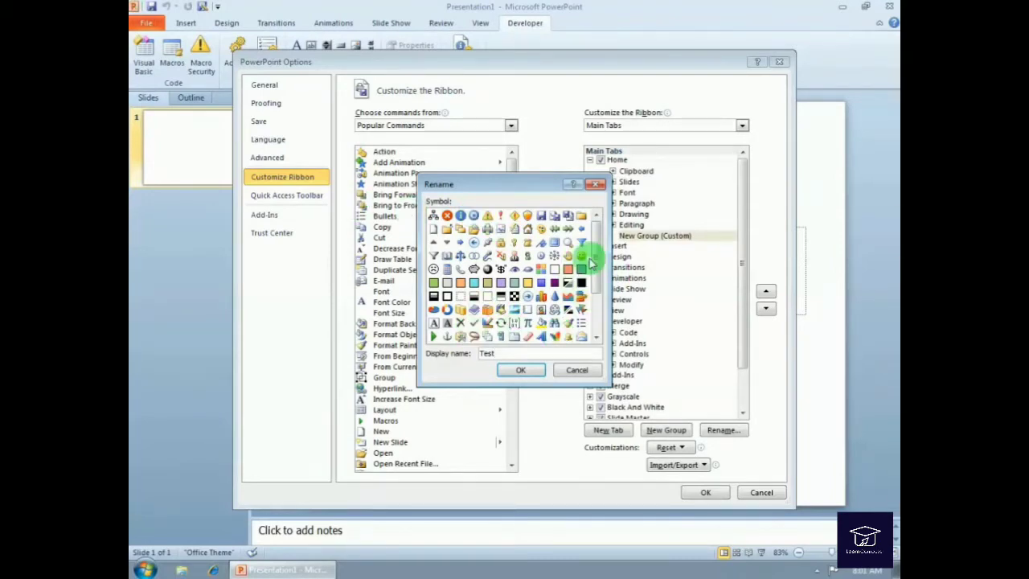
left_click_drag(597, 265, 542, 202)
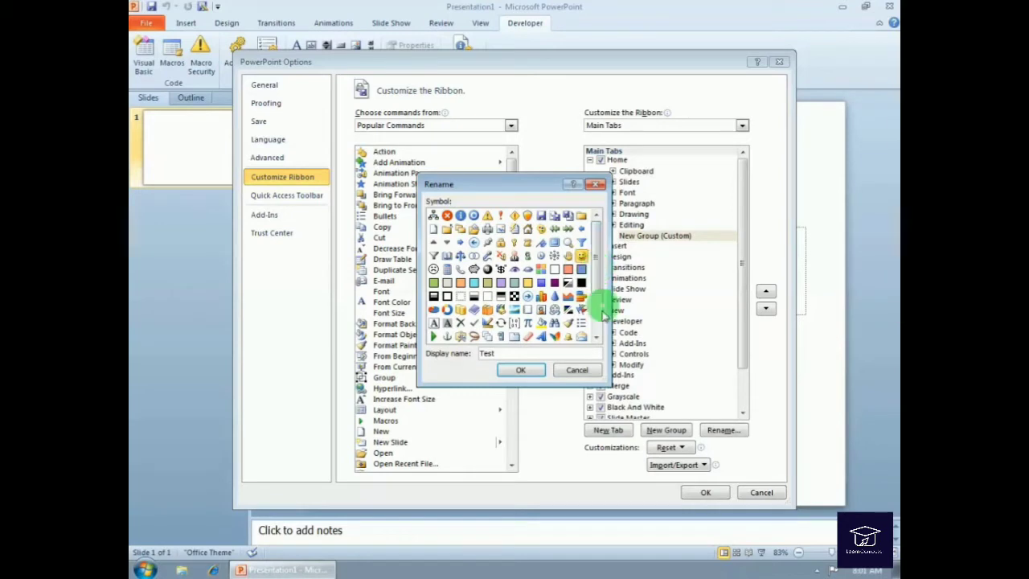
left_click(521, 370)
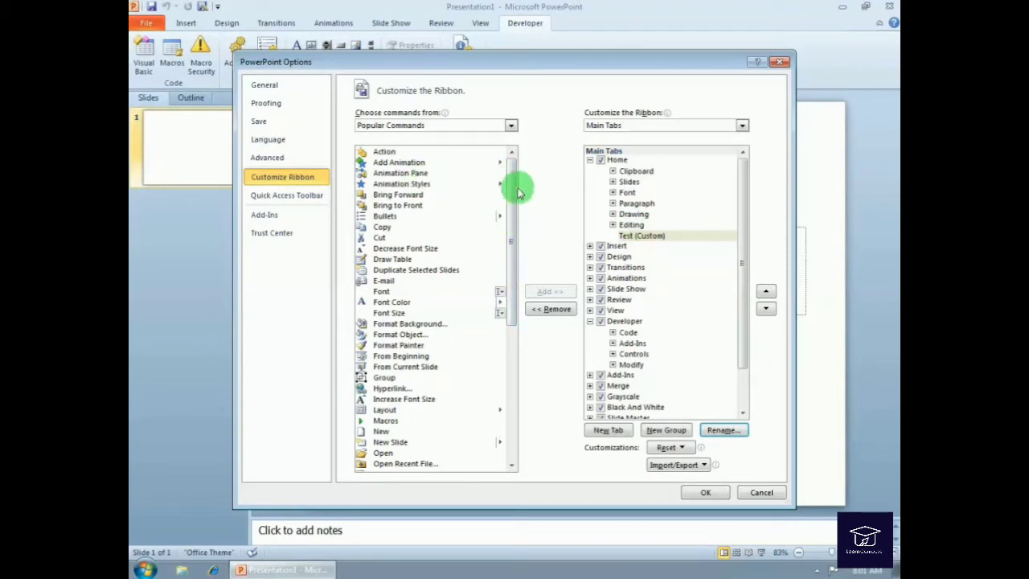
Step: List All Commands and add the Chart command to the custom Test group
left_click(440, 125)
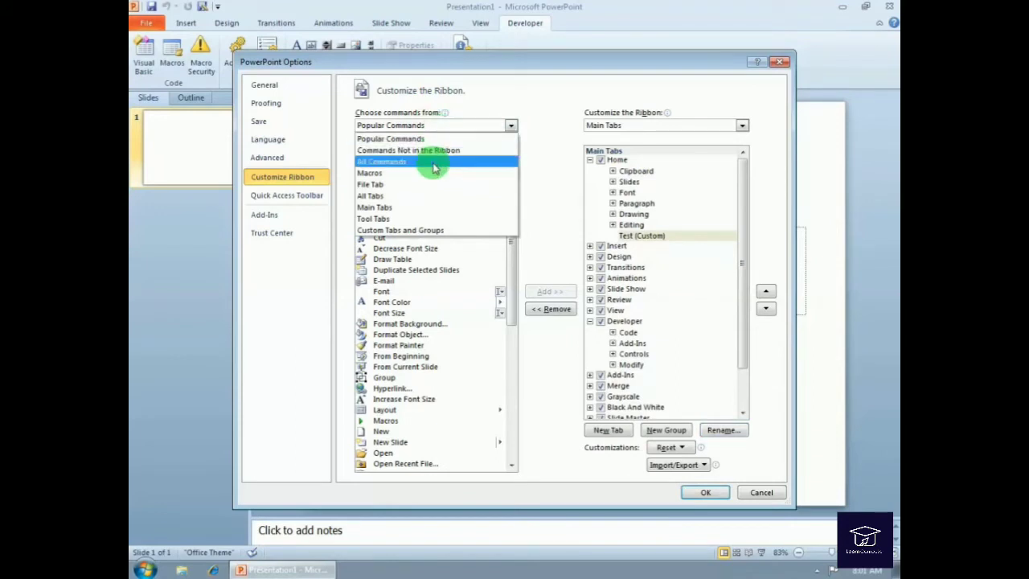
left_click(445, 163)
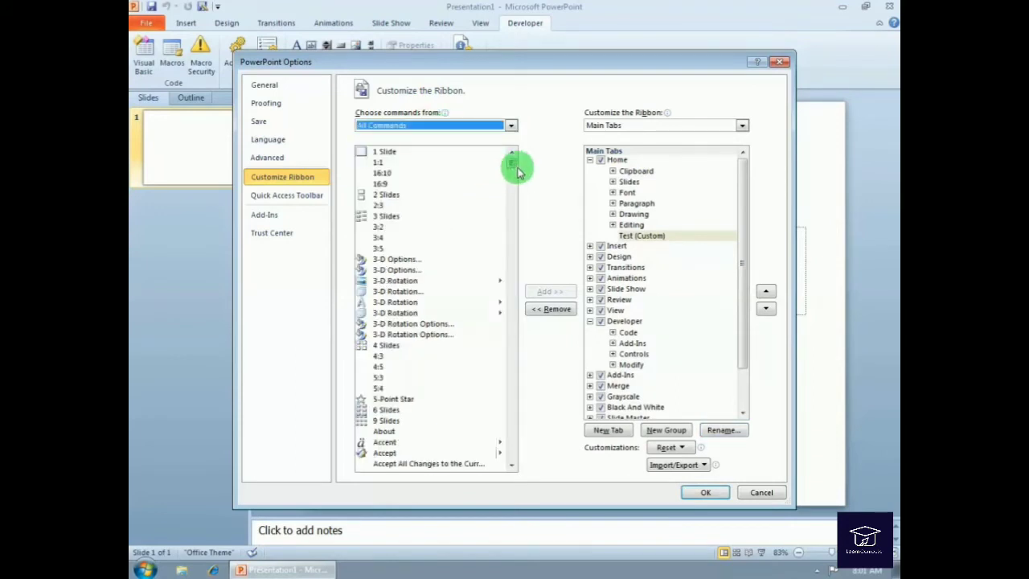
left_click_drag(512, 165, 512, 203)
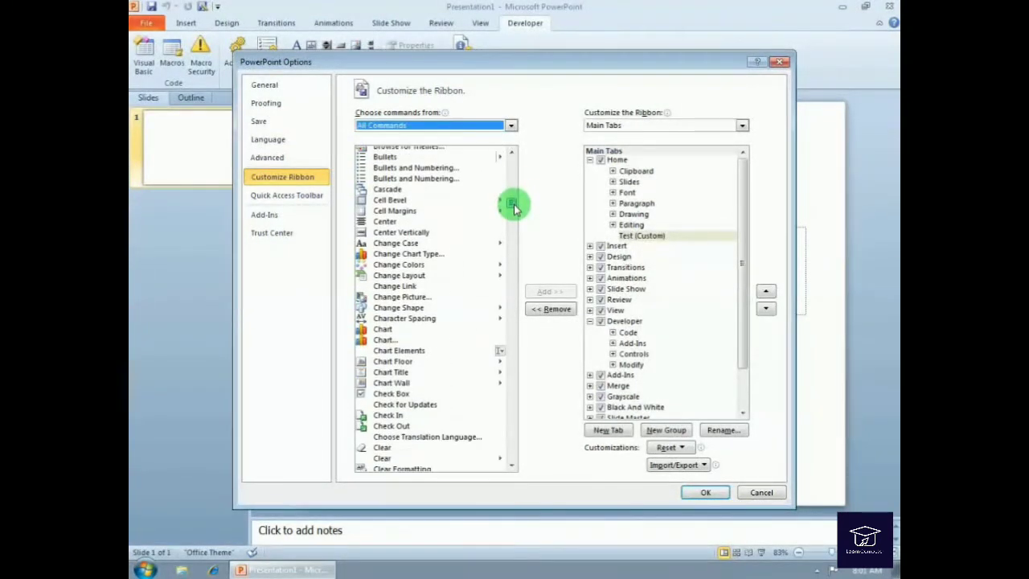
left_click(390, 331)
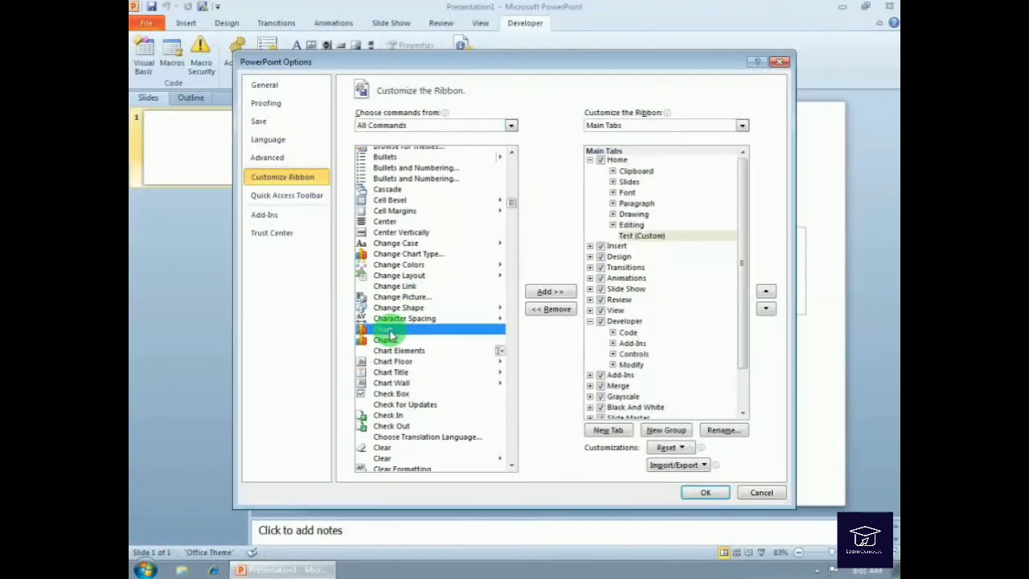
left_click(550, 292)
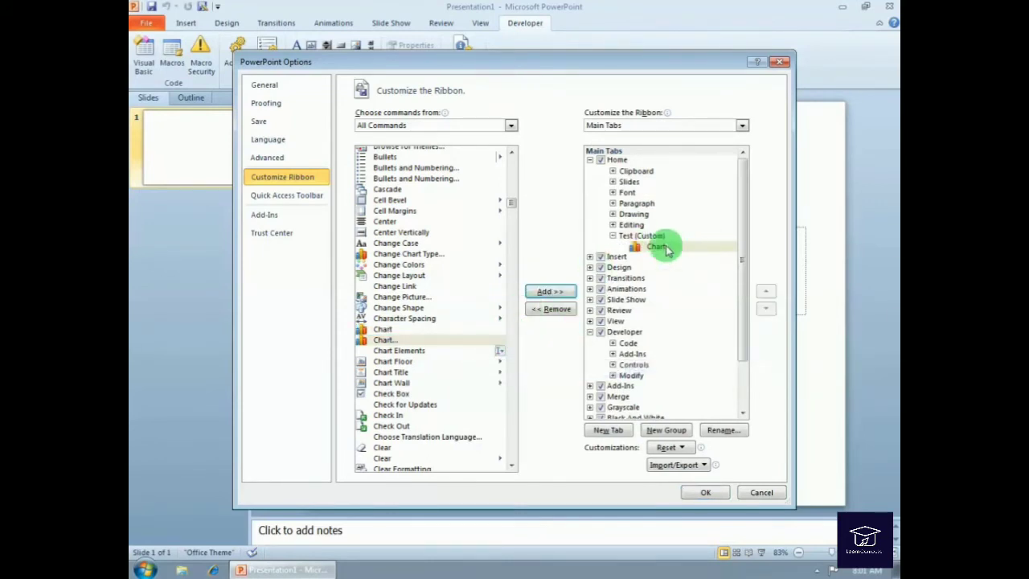
Step: Add the Center Vertically command to the Test group and remove it again
left_click(417, 319)
left_click(424, 308)
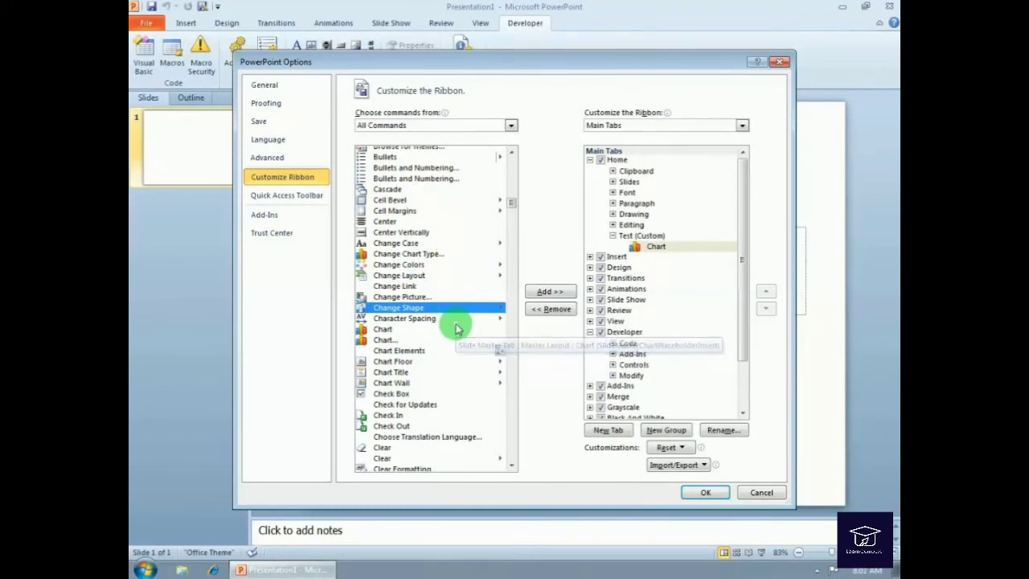
left_click(464, 232)
left_click(563, 292)
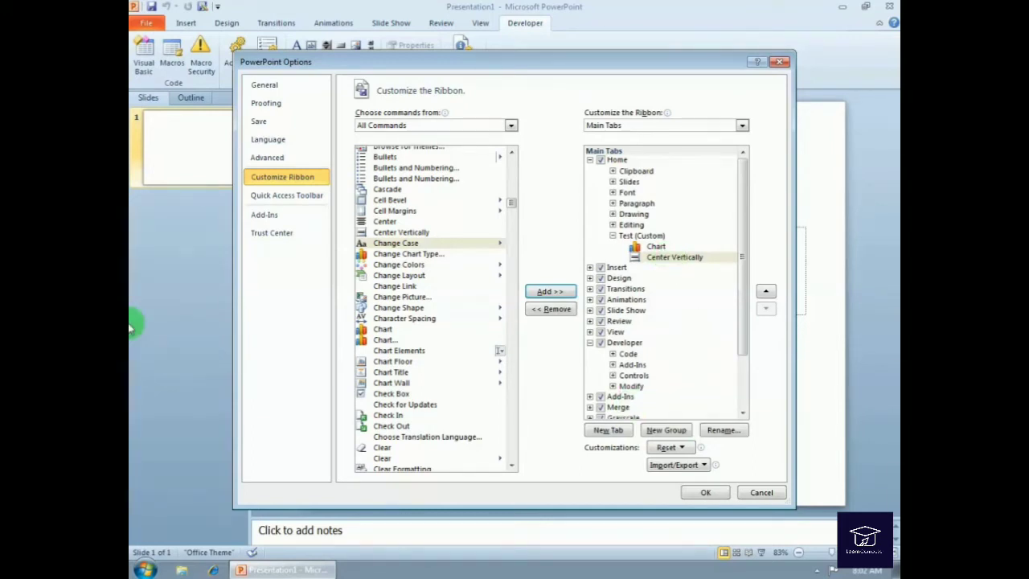
left_click(682, 256)
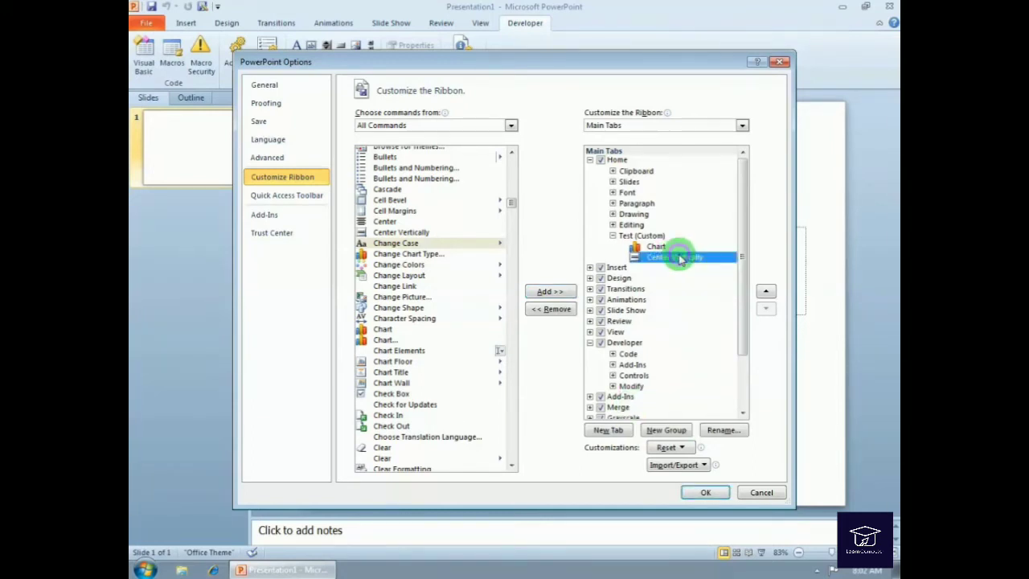
left_click(555, 310)
Step: Add the Change Case command to the Test group and place it above Chart
left_click(433, 244)
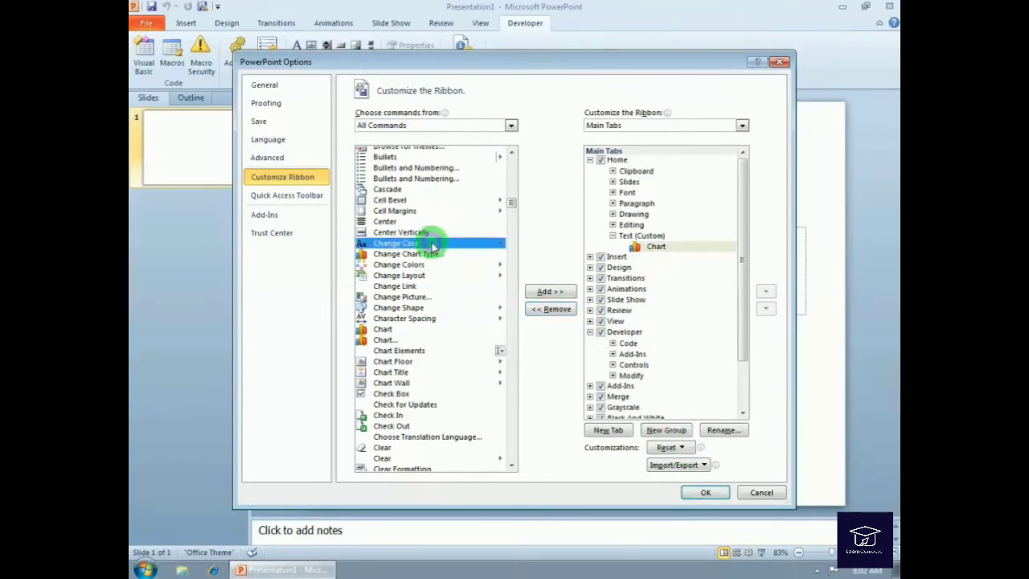
left_click(550, 292)
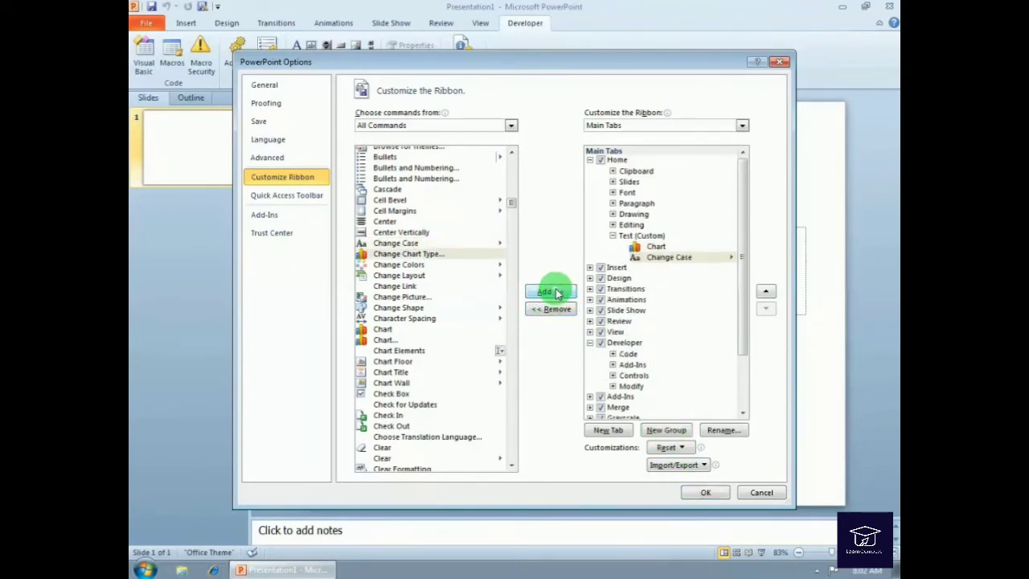
Step: Create a custom ribbon tab after Home and rename it New Format
left_click(615, 431)
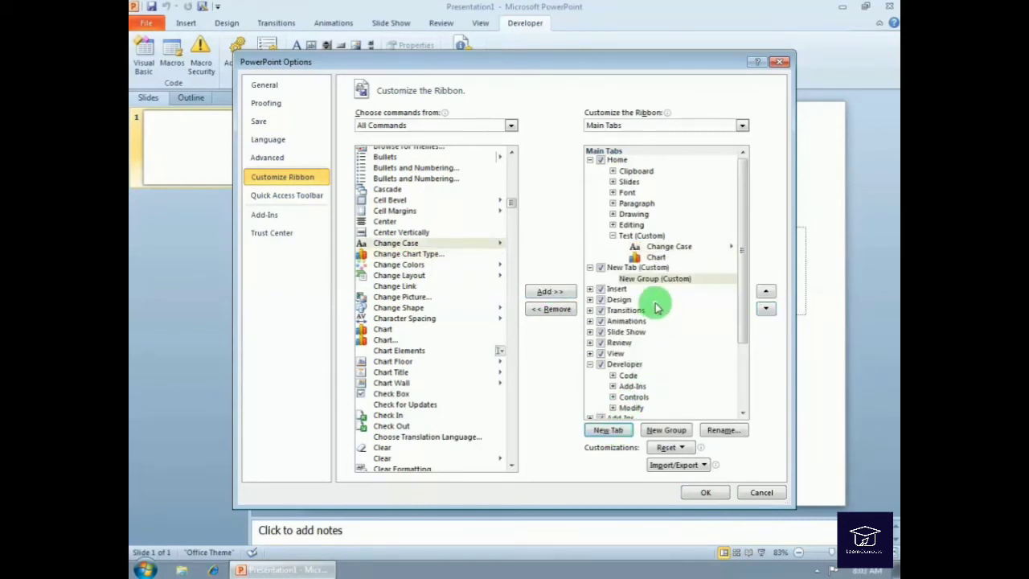
left_click(653, 275)
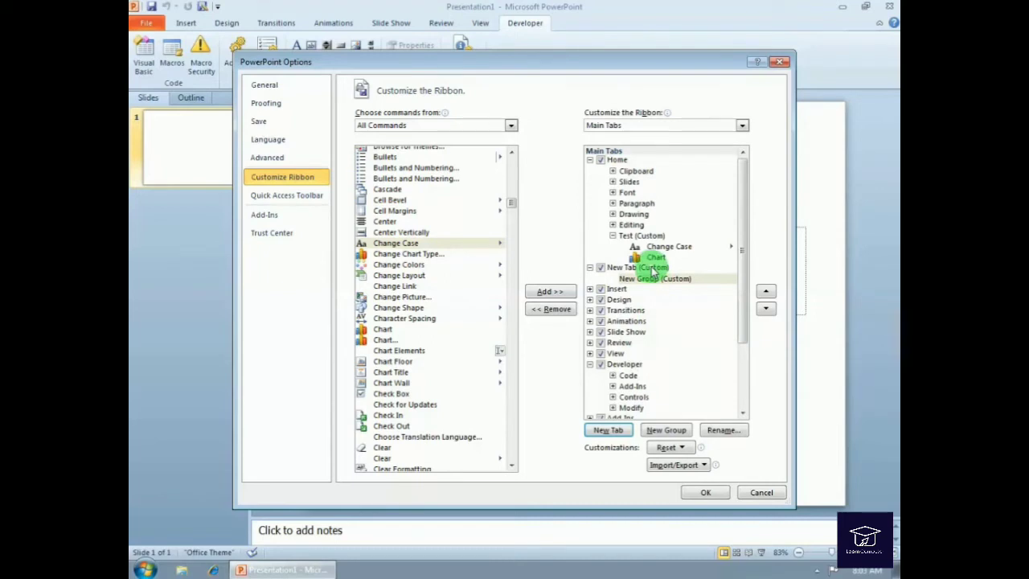
left_click(738, 432)
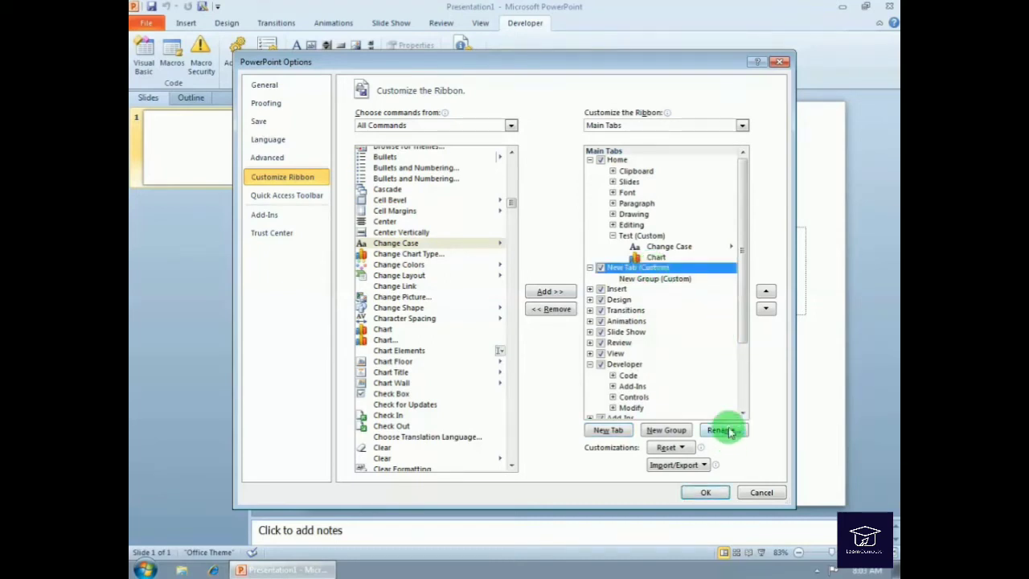
left_click(507, 304)
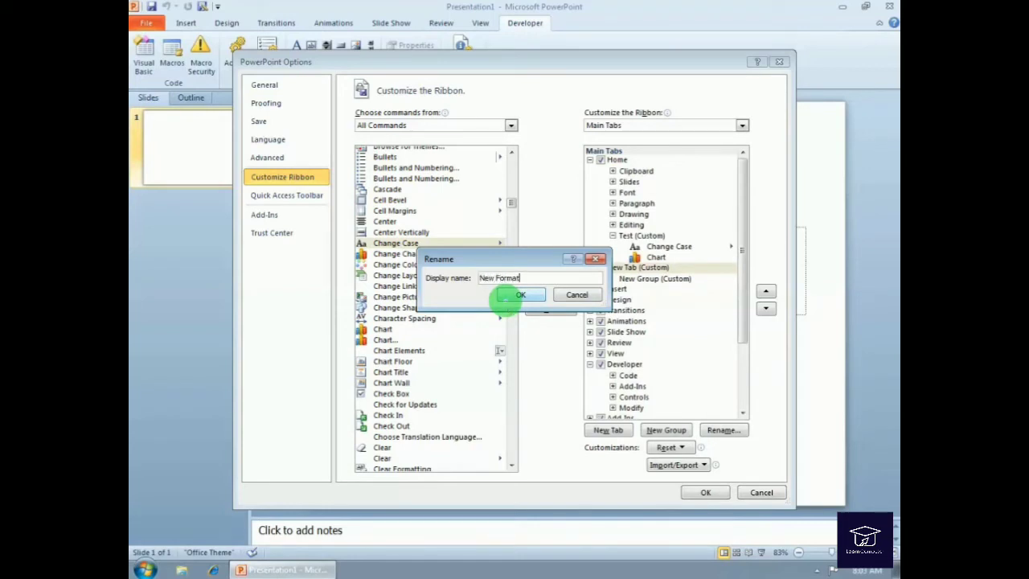
type("New Format")
left_click(518, 295)
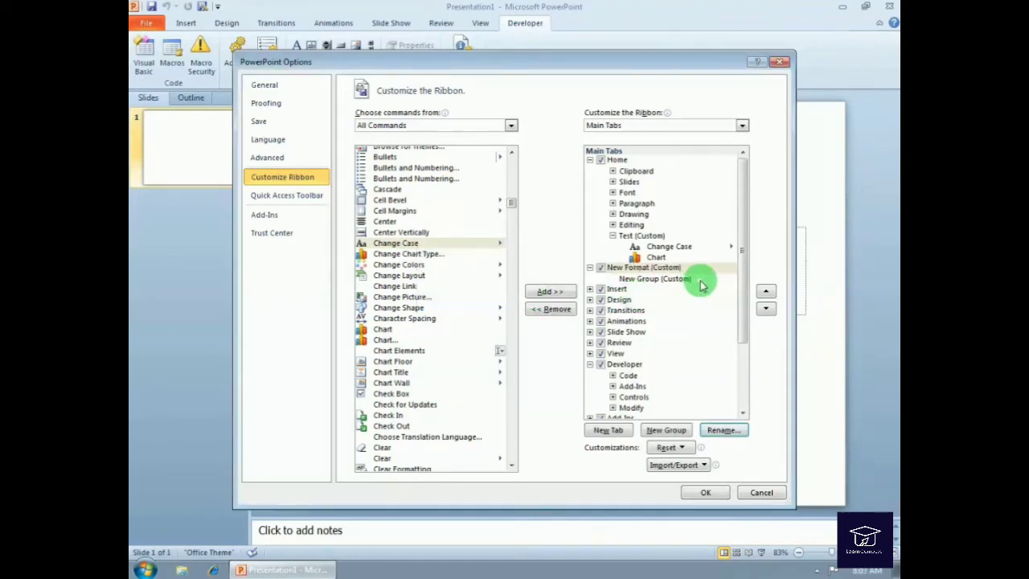
Step: Rename the custom group inside the New Format tab as Format
left_click(677, 282)
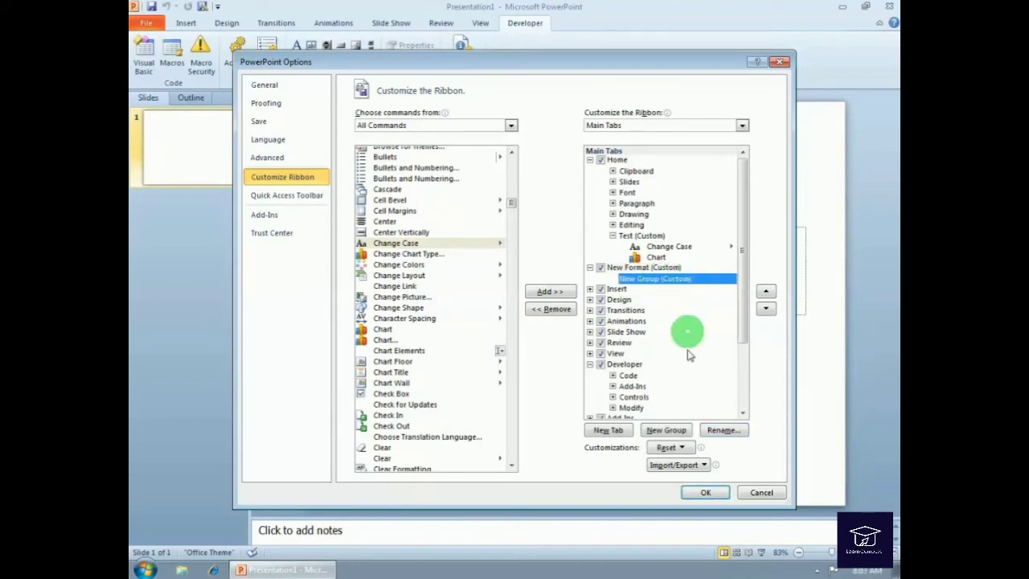
left_click(723, 430)
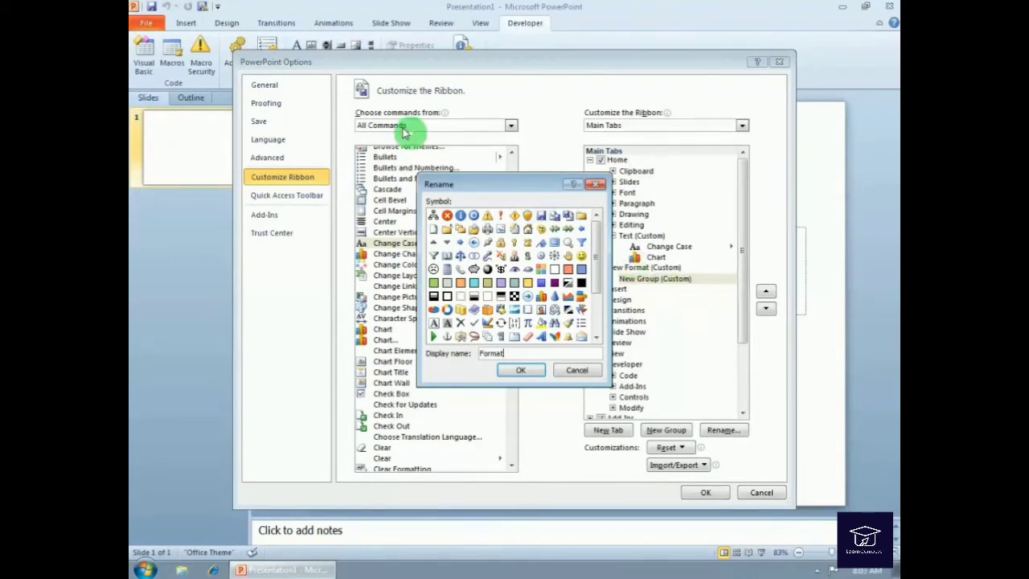
left_click(522, 370)
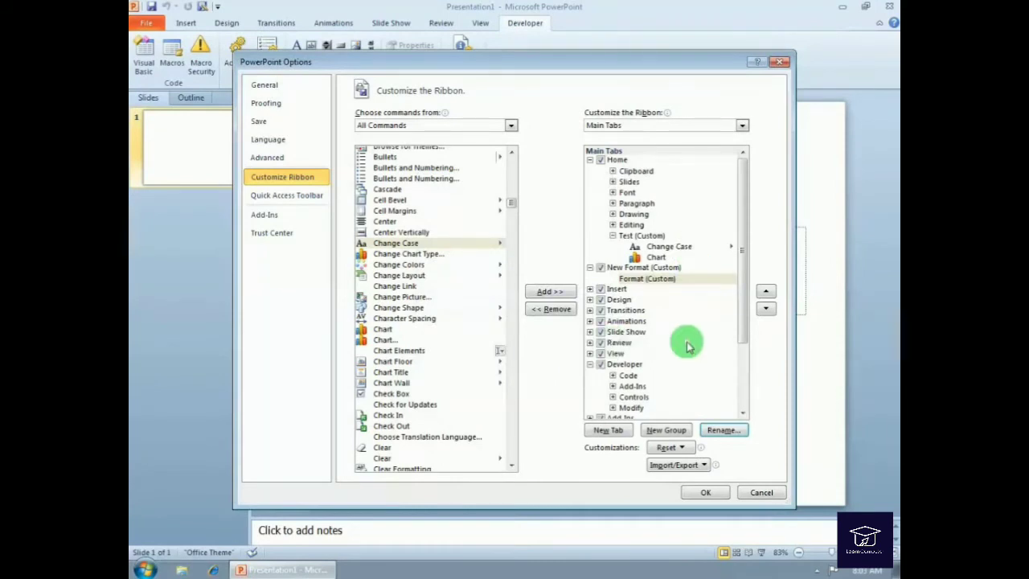
Step: Add the Center and Cascade commands to the Format group of the New Format tab
left_click(670, 281)
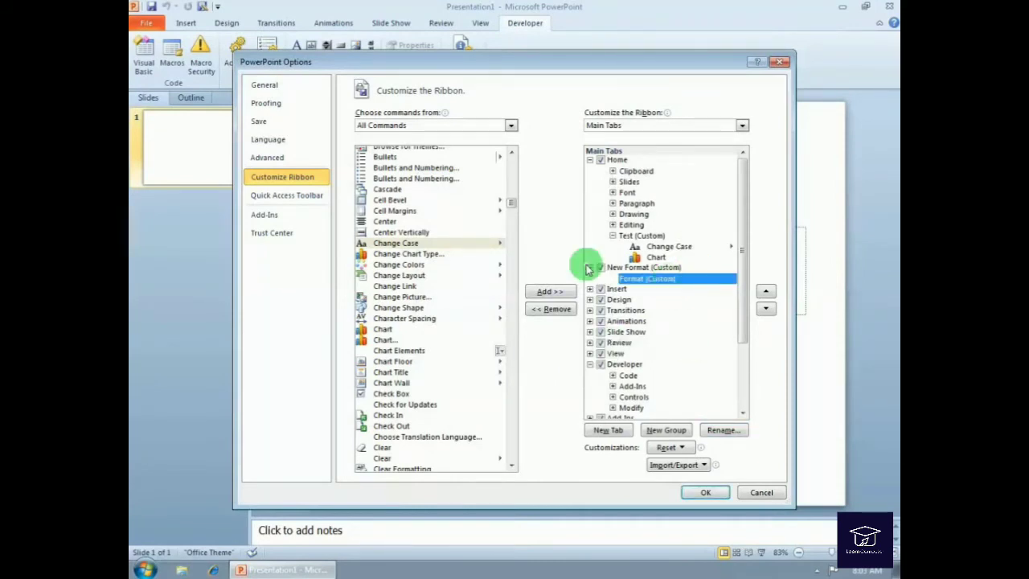
left_click(512, 152)
left_click(512, 152)
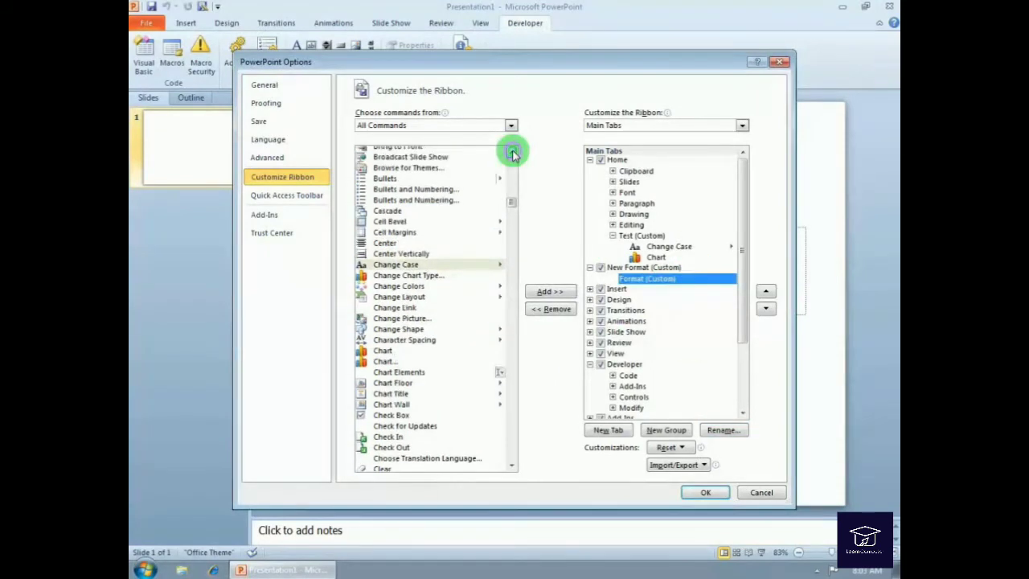
left_click(384, 243)
left_click(541, 291)
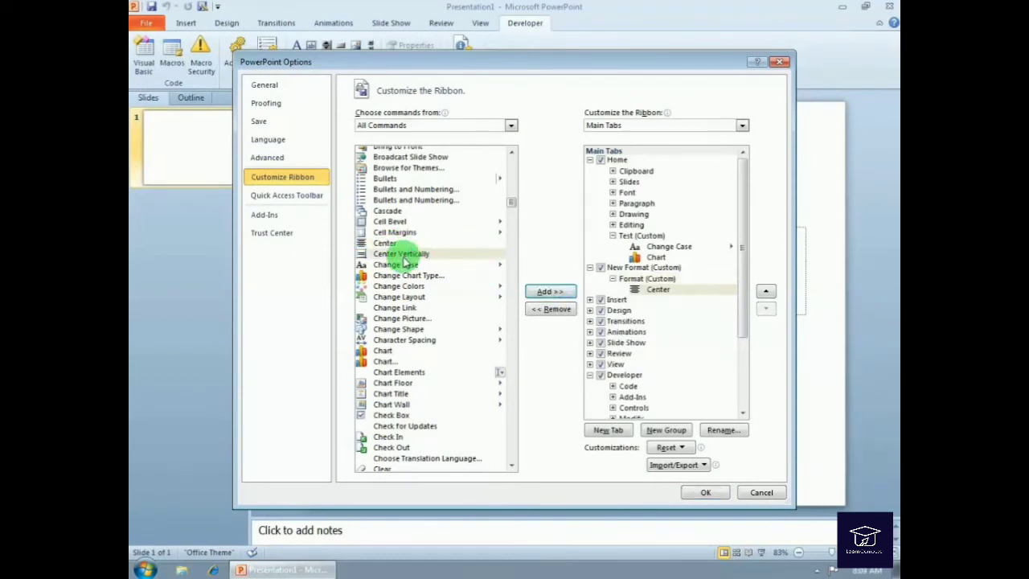
left_click(401, 211)
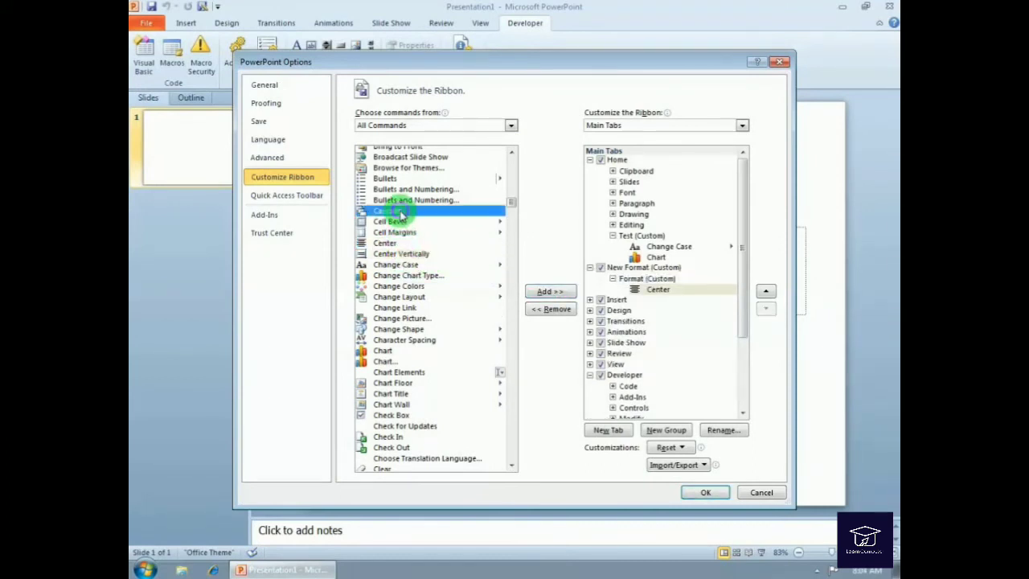
left_click(547, 291)
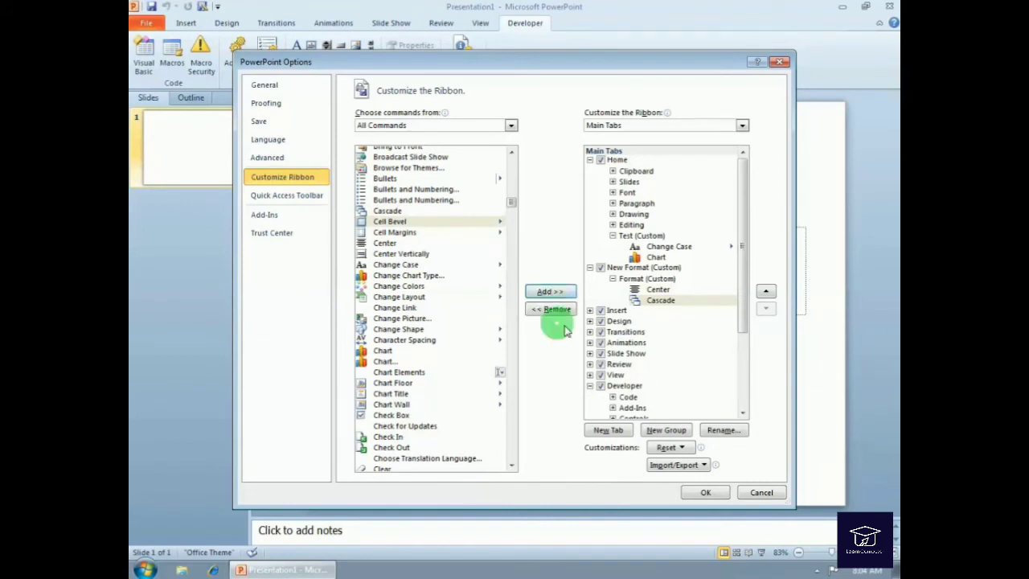
Step: Apply the ribbon customization and view the new commands on the Home and New Format tabs
left_click(705, 492)
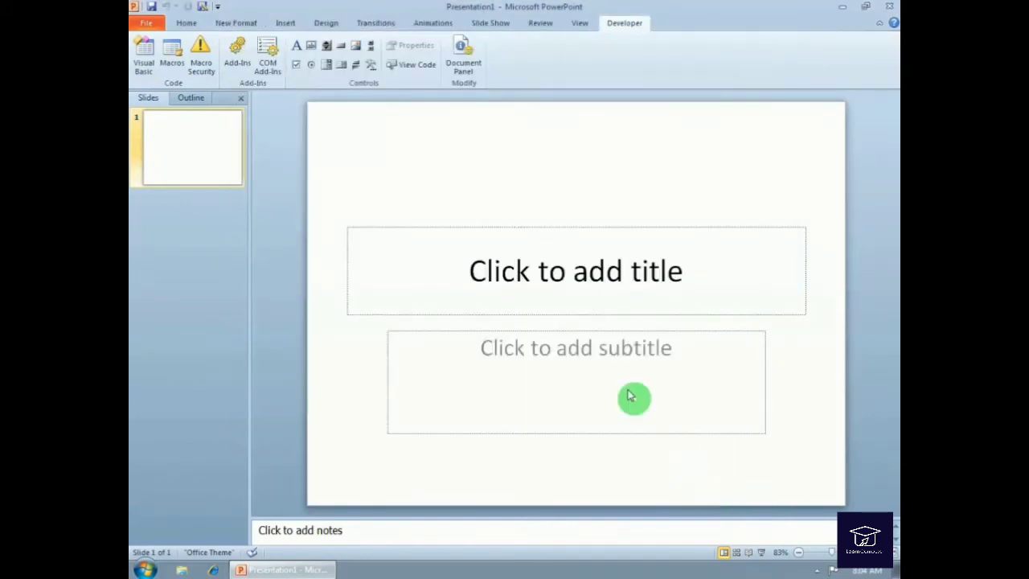
left_click(191, 24)
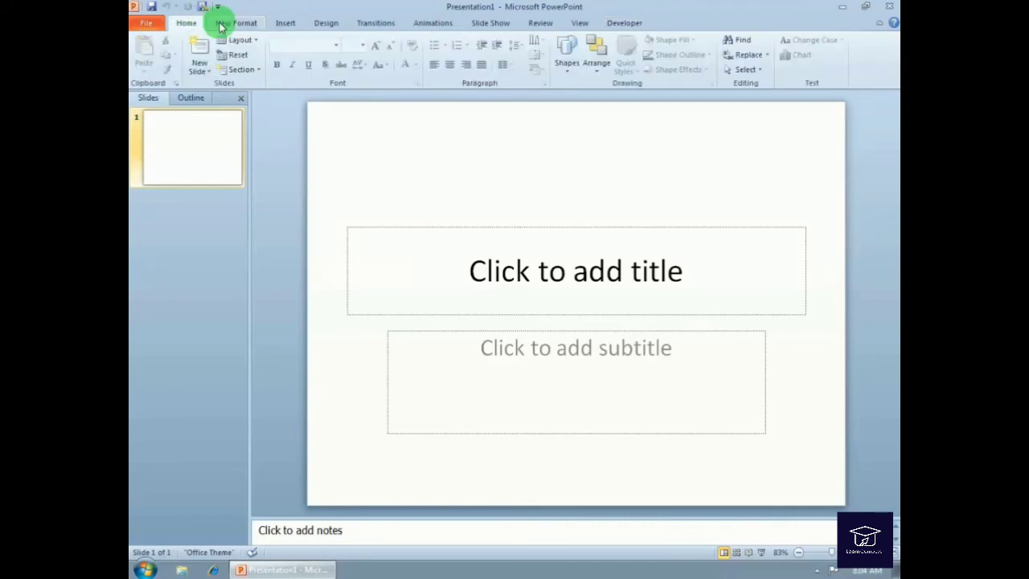
left_click(225, 23)
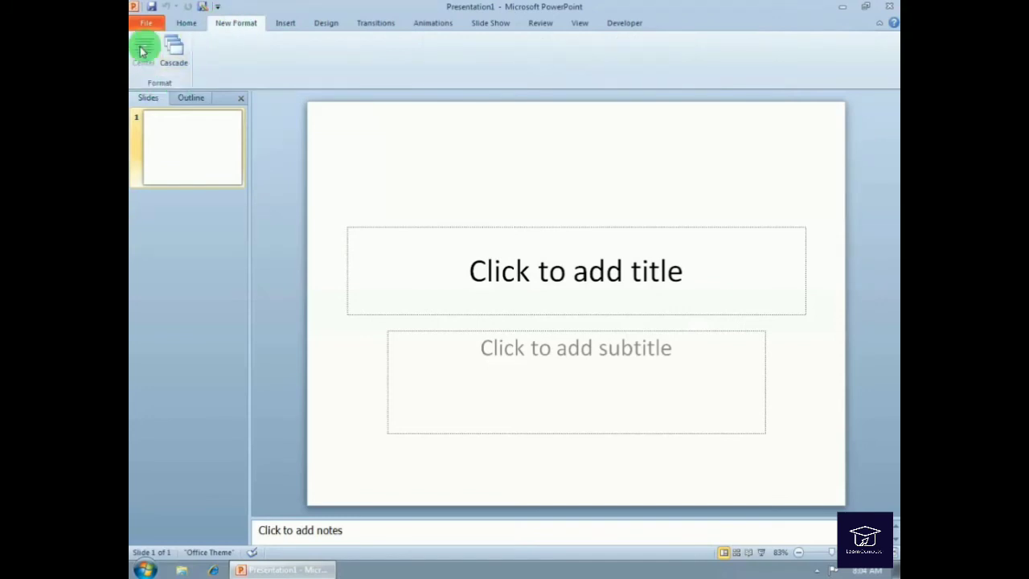